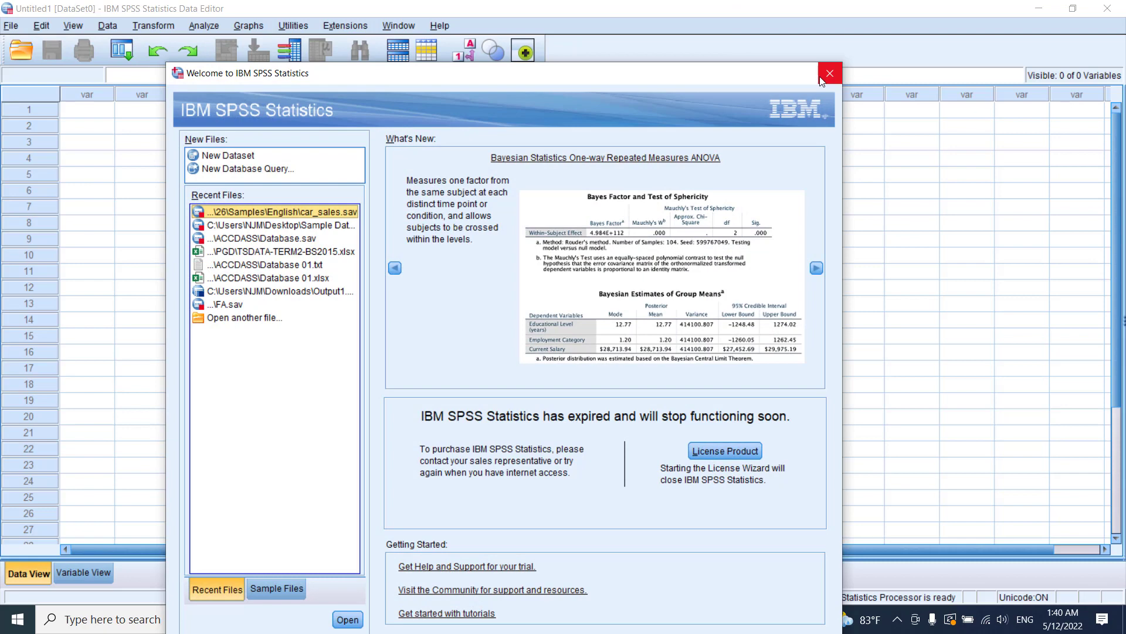
Dismiss the welcome dialog, look at the empty variable definitions, and return to the data grid
{"action": "left_click", "coordinate": [829, 74]}
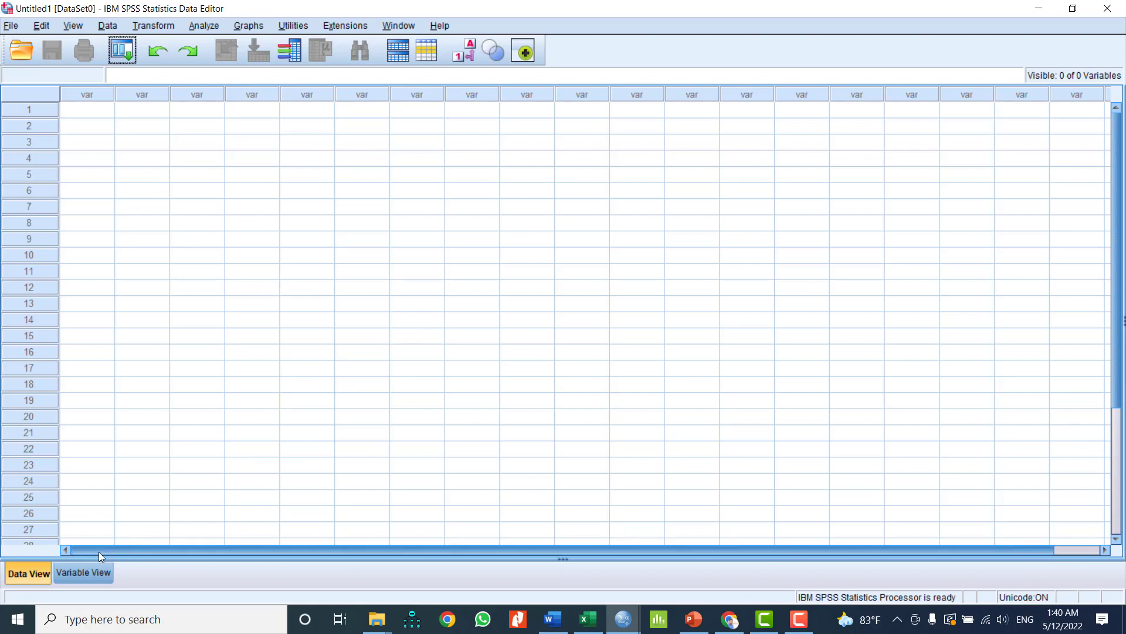
{"action": "left_click", "coordinate": [83, 570]}
{"action": "left_click", "coordinate": [33, 572]}
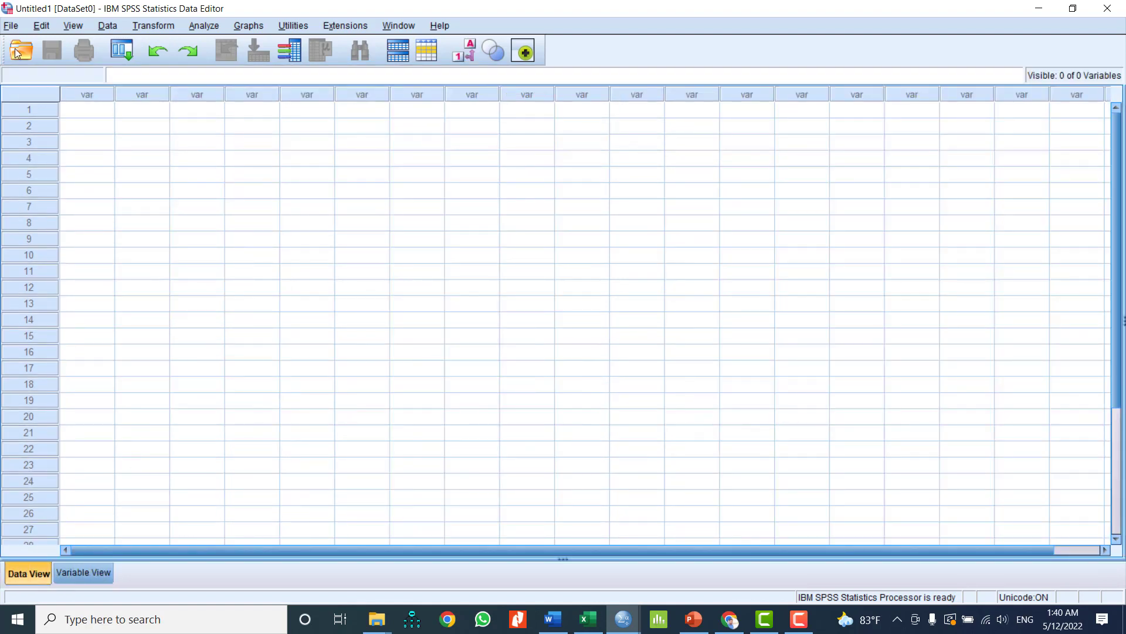
Start opening a data file and set the lookup location to Local Disk (C:)
{"action": "left_click", "coordinate": [13, 27]}
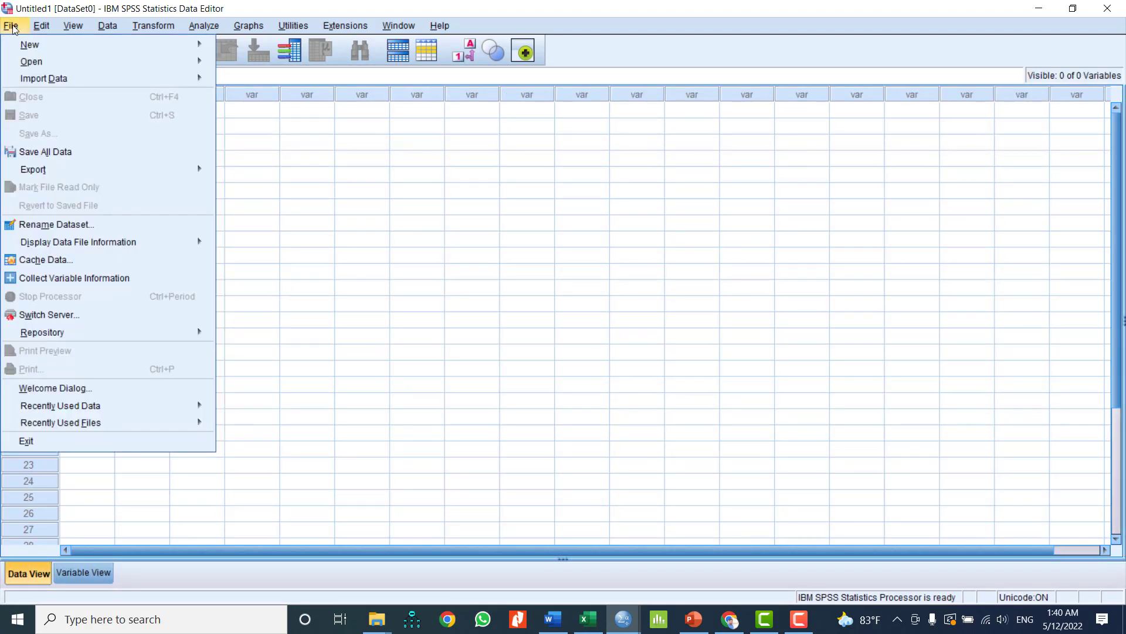
{"action": "mouse_move", "coordinate": [21, 65]}
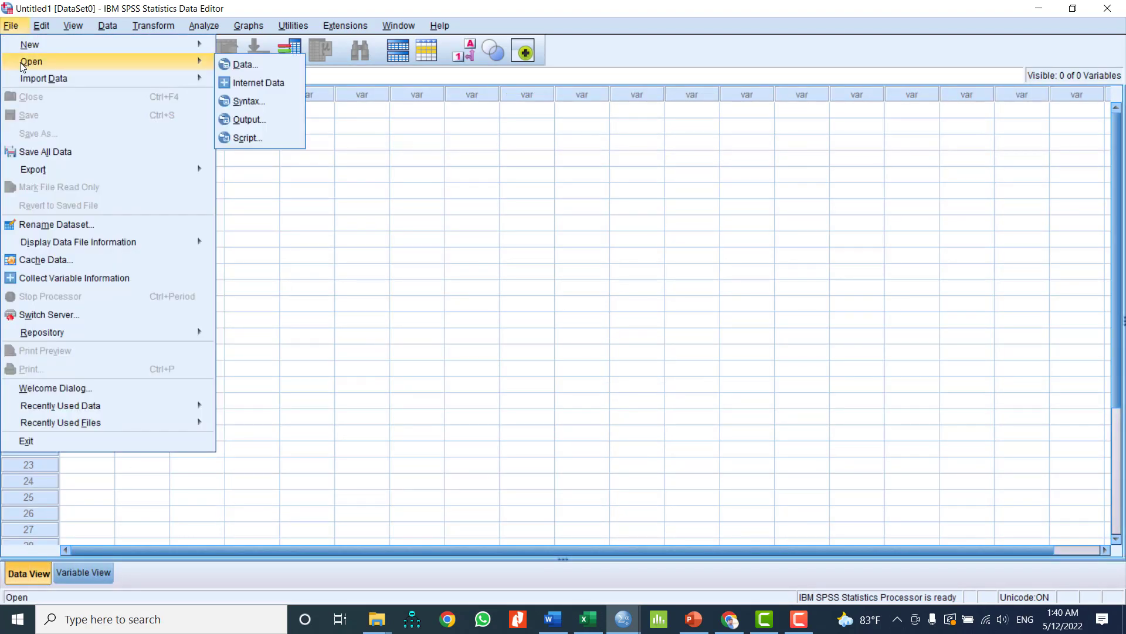
{"action": "left_click", "coordinate": [243, 64]}
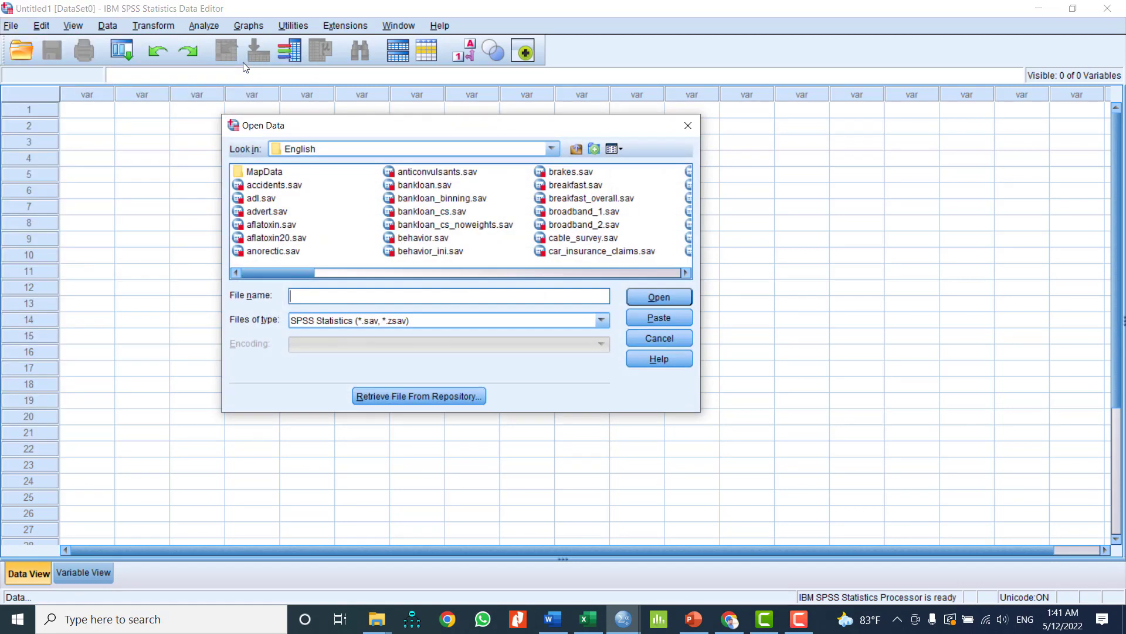
{"action": "left_click", "coordinate": [552, 149]}
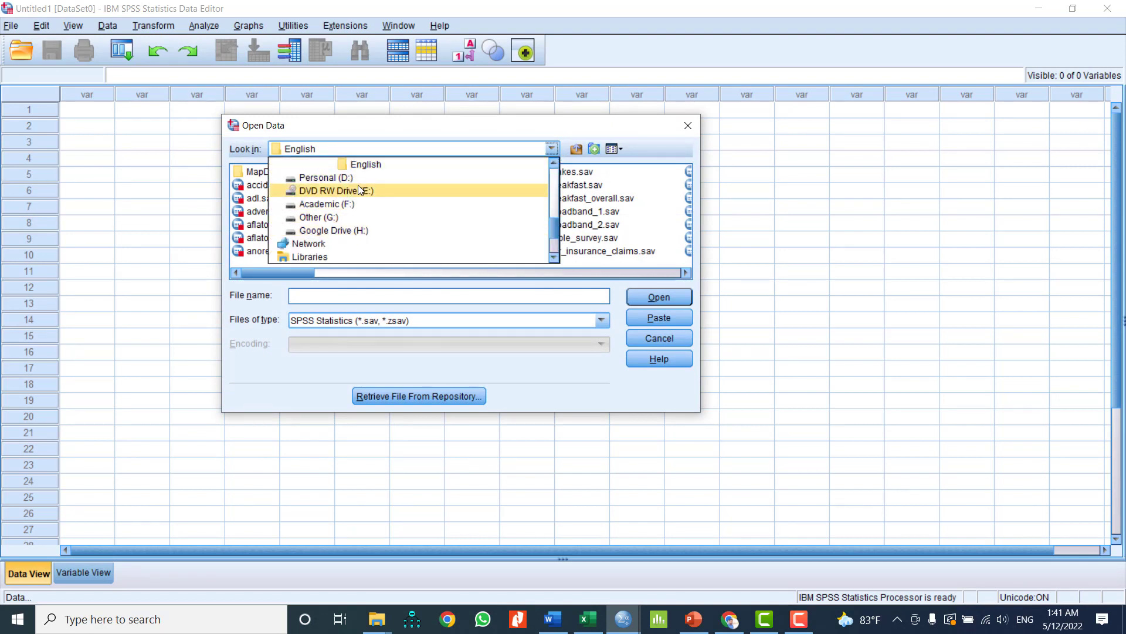
{"action": "scroll", "coordinate": [356, 231], "scroll_direction": "up", "scroll_amount": 3}
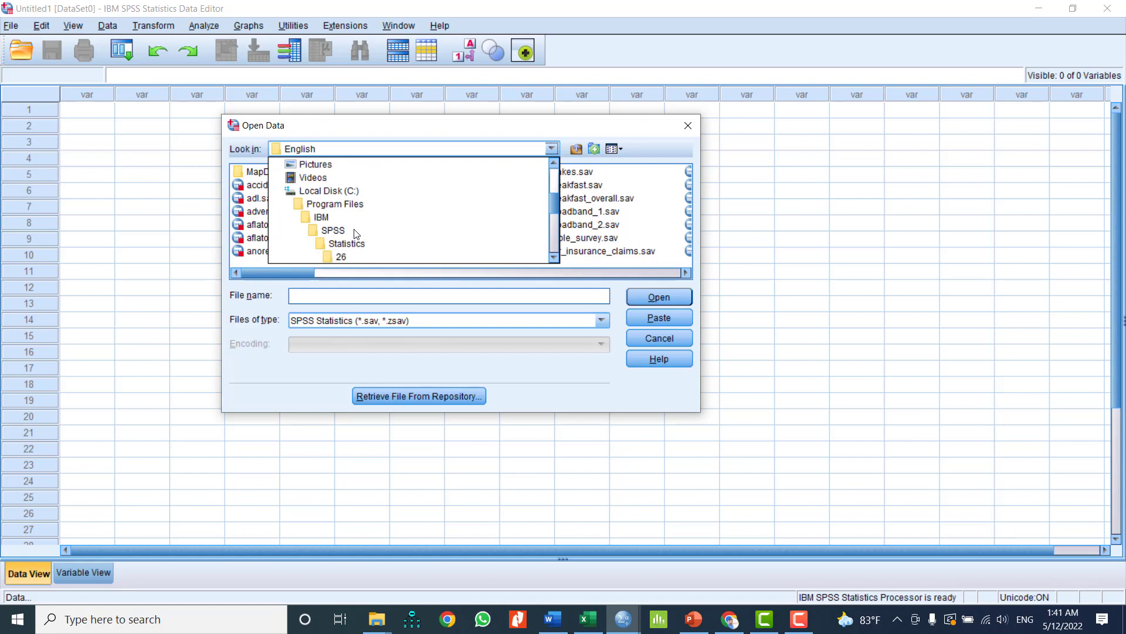
{"action": "left_click", "coordinate": [352, 191]}
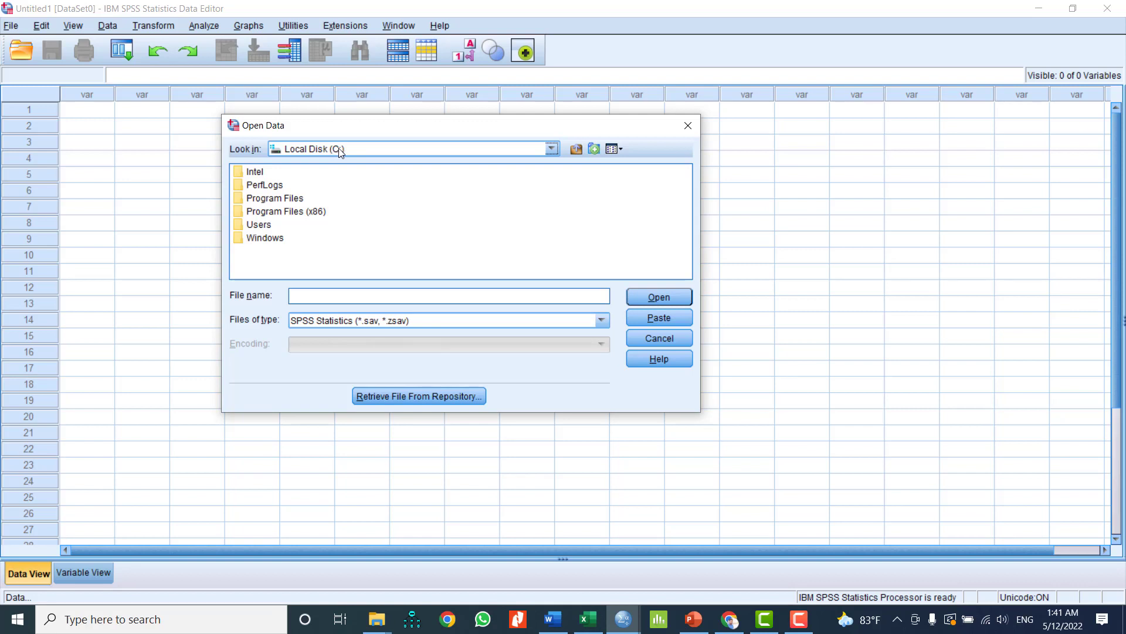
Browse to the English sample files folder under Program Files, IBM, SPSS, Statistics, 26, Samples
{"action": "double_click", "coordinate": [271, 201]}
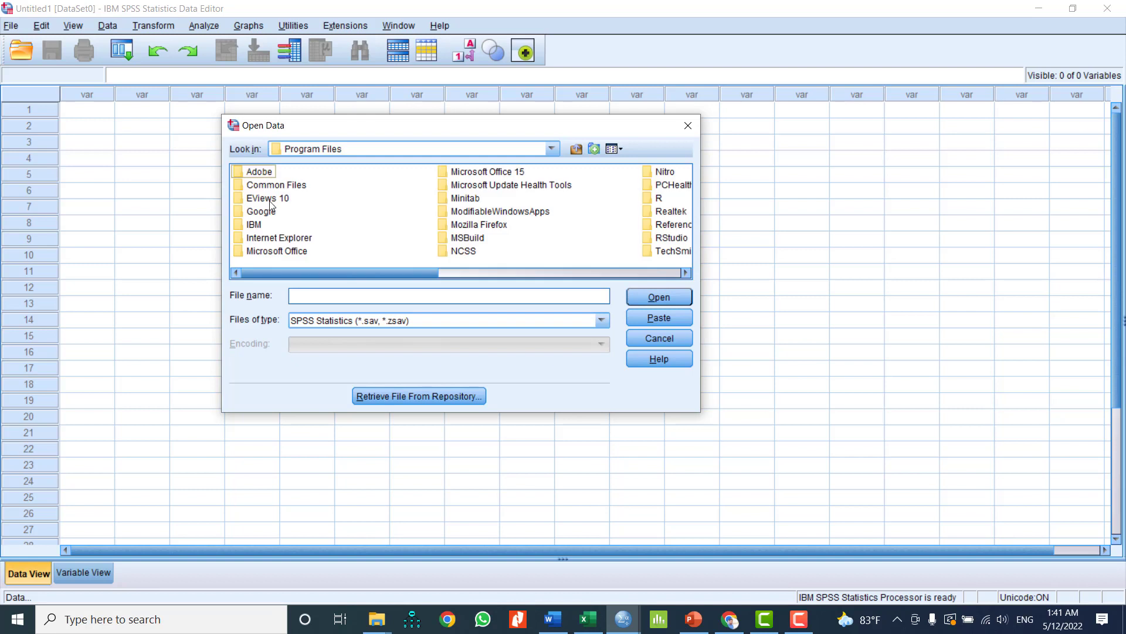
{"action": "double_click", "coordinate": [255, 225]}
{"action": "double_click", "coordinate": [261, 173]}
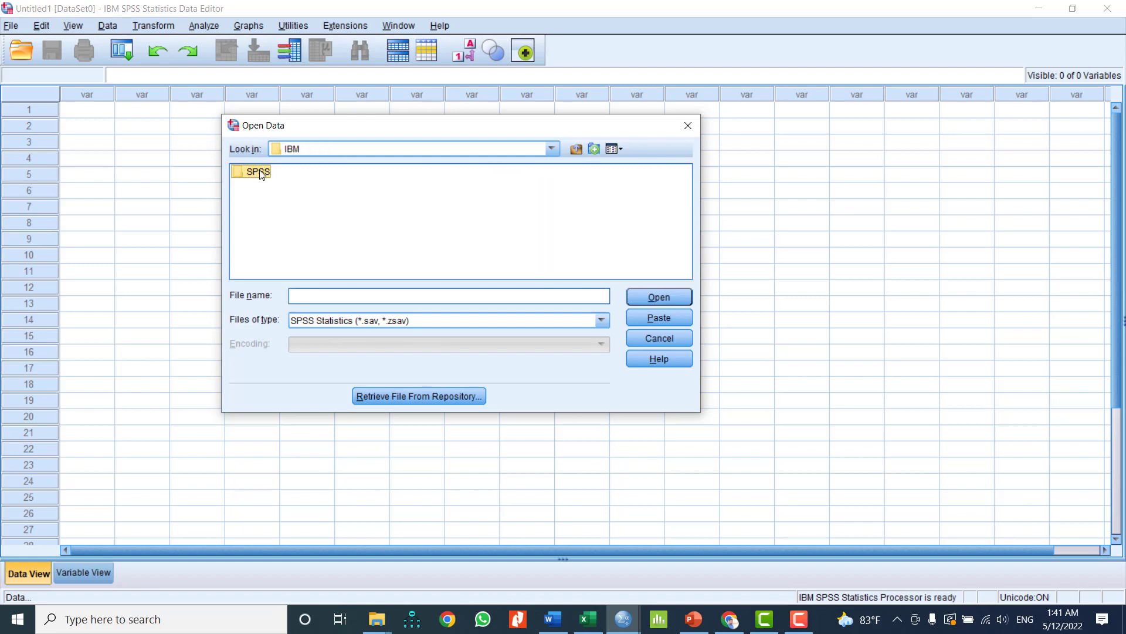
{"action": "double_click", "coordinate": [261, 174]}
{"action": "double_click", "coordinate": [252, 172]}
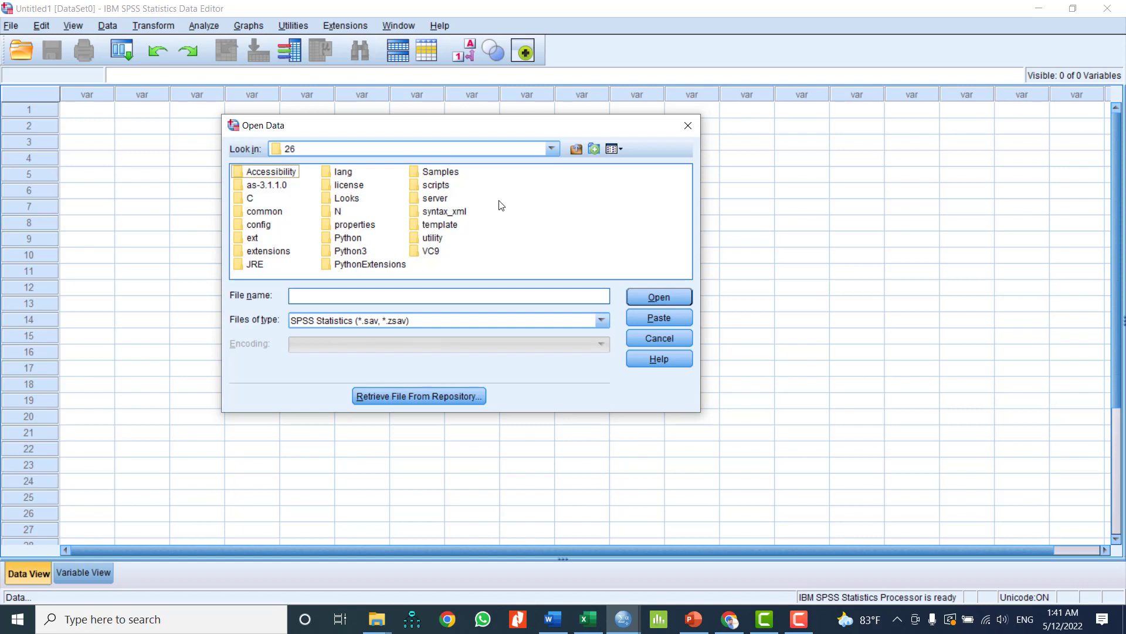
{"action": "double_click", "coordinate": [448, 173]}
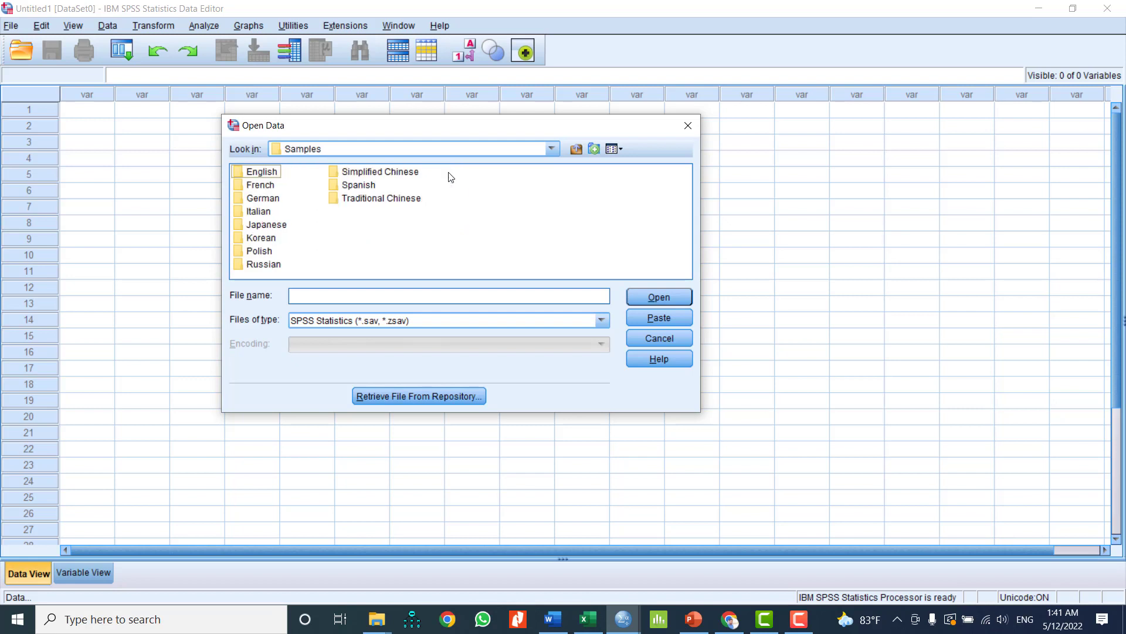
{"action": "double_click", "coordinate": [262, 172]}
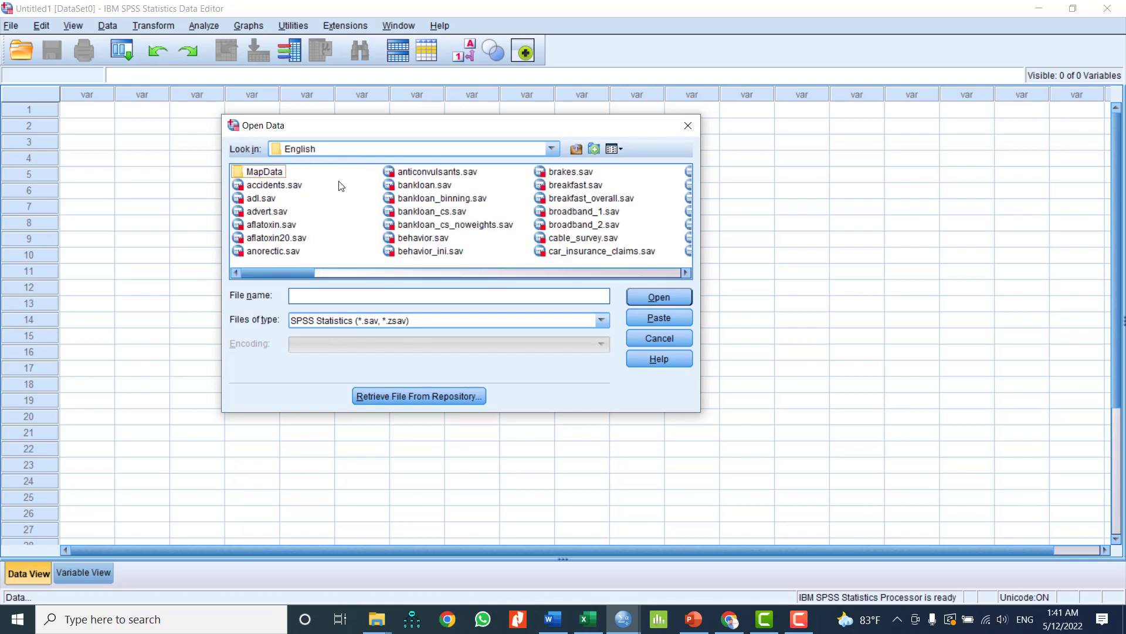
Find the sample file demo.sav in the English folder and open it
{"action": "mouse_move", "coordinate": [300, 275]}
{"action": "left_mouse_down"}
{"action": "mouse_move", "coordinate": [680, 303]}
{"action": "mouse_move", "coordinate": [364, 294]}
{"action": "mouse_move", "coordinate": [292, 280]}
{"action": "left_mouse_up"}
{"action": "left_click_drag", "start_coordinate": [293, 273], "coordinate": [419, 297]}
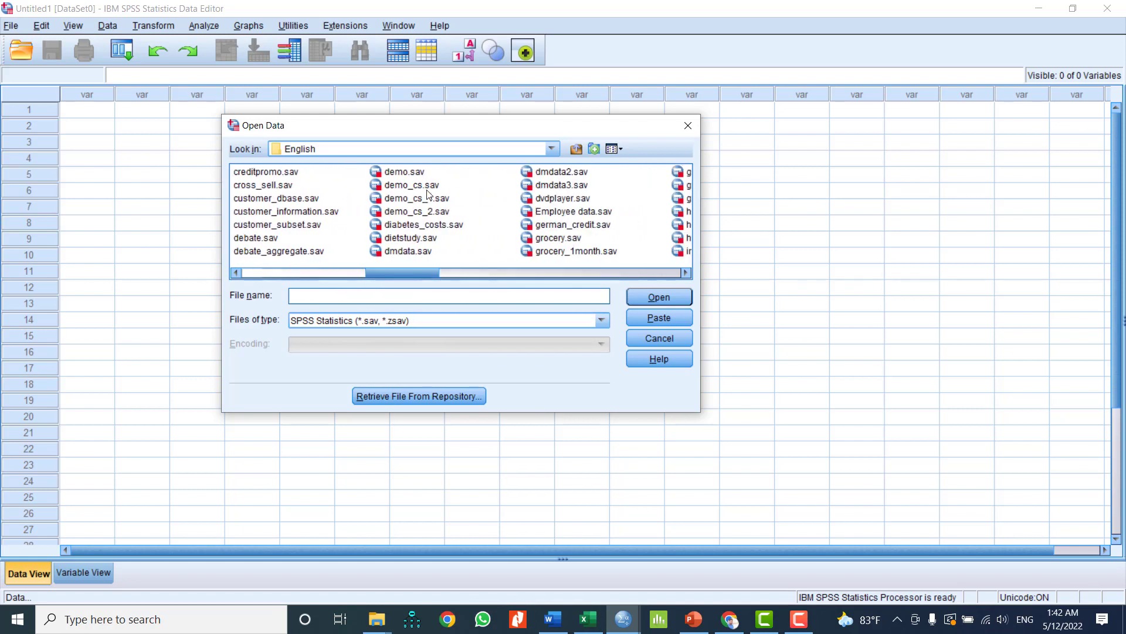
{"action": "left_click", "coordinate": [420, 173]}
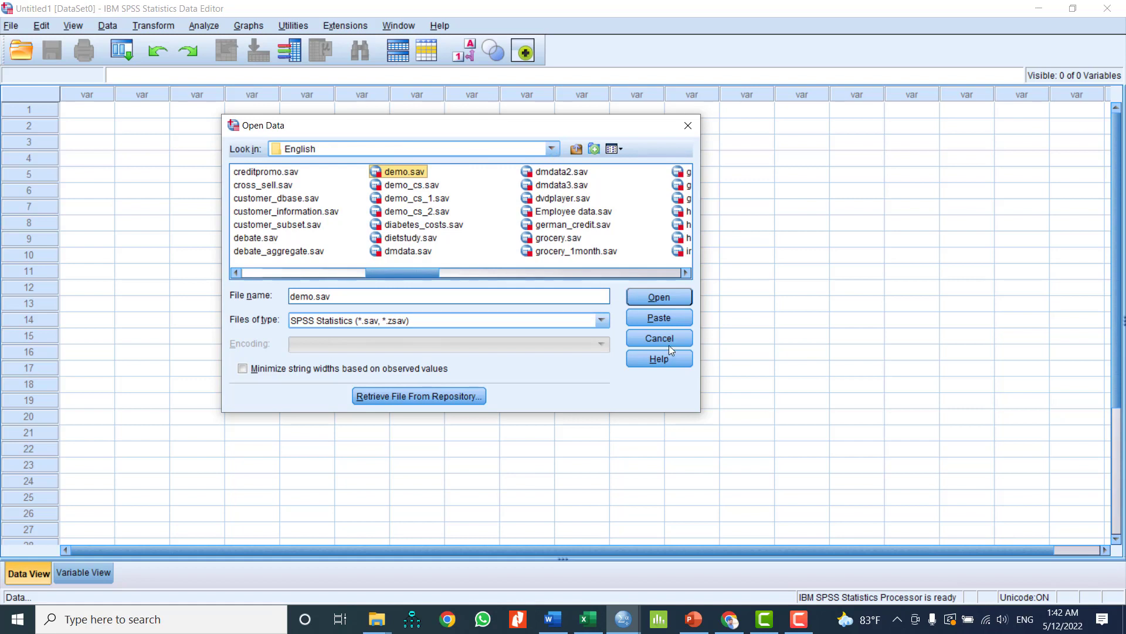
{"action": "left_click", "coordinate": [658, 298]}
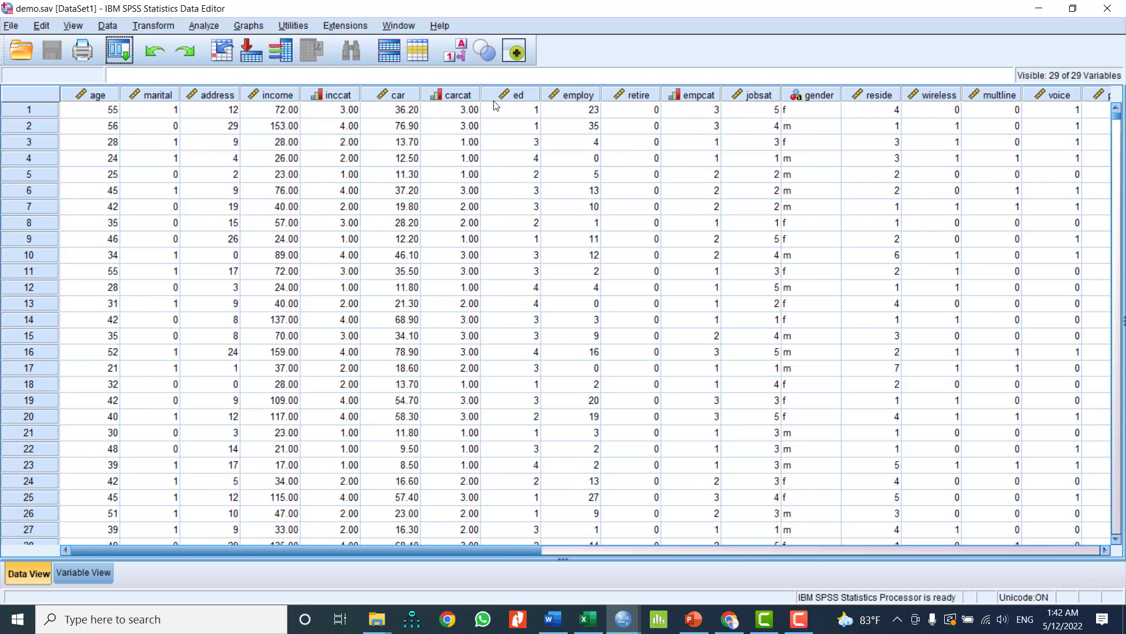
Compare the coded values with their value labels, and check the variable definitions before returning to the data grid
{"action": "left_click", "coordinate": [451, 59]}
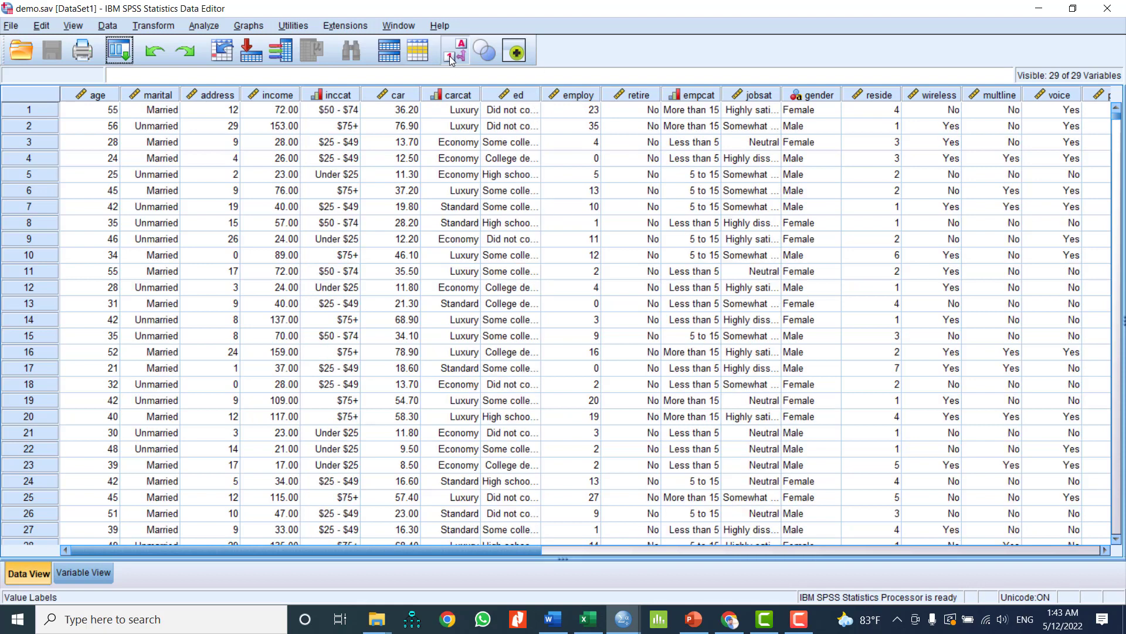
{"action": "left_click", "coordinate": [463, 47]}
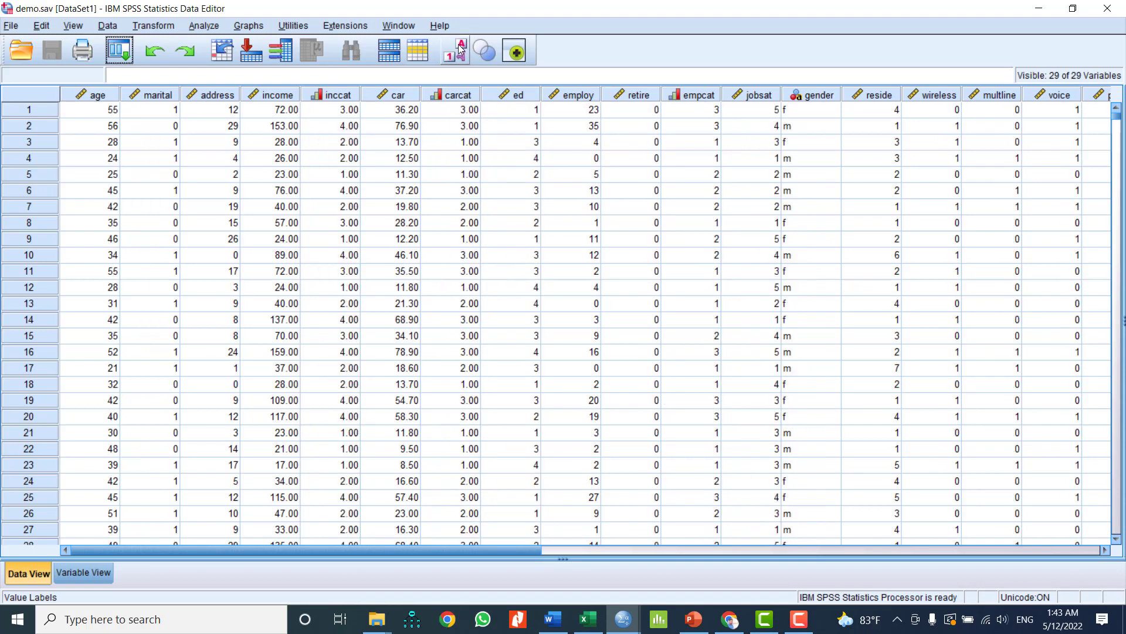
{"action": "left_click", "coordinate": [464, 45]}
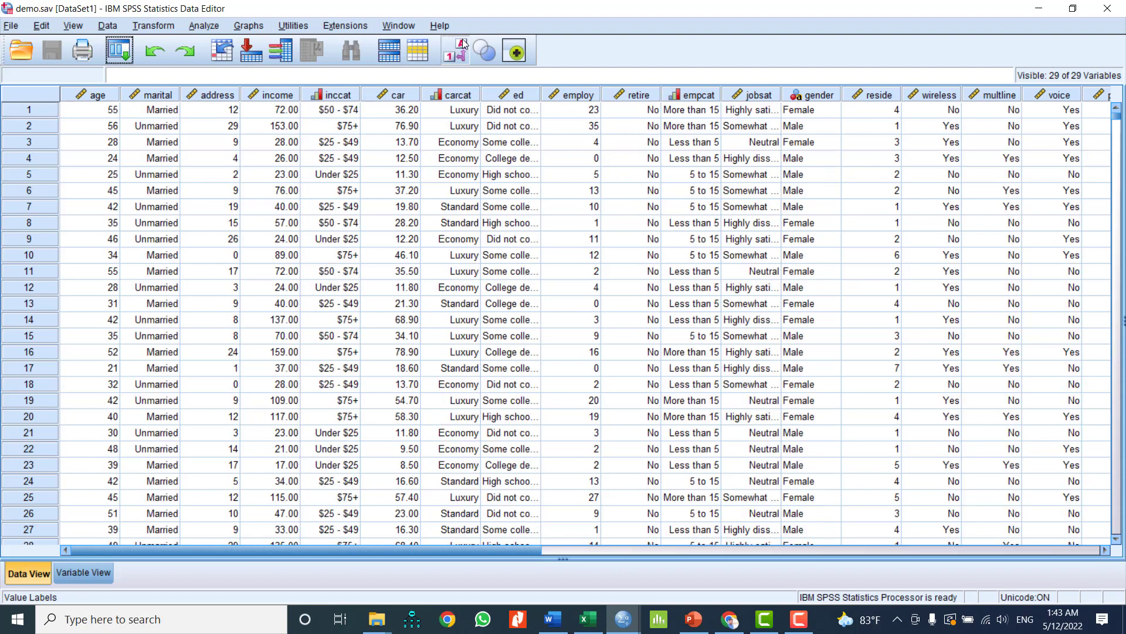
{"action": "left_click", "coordinate": [463, 44]}
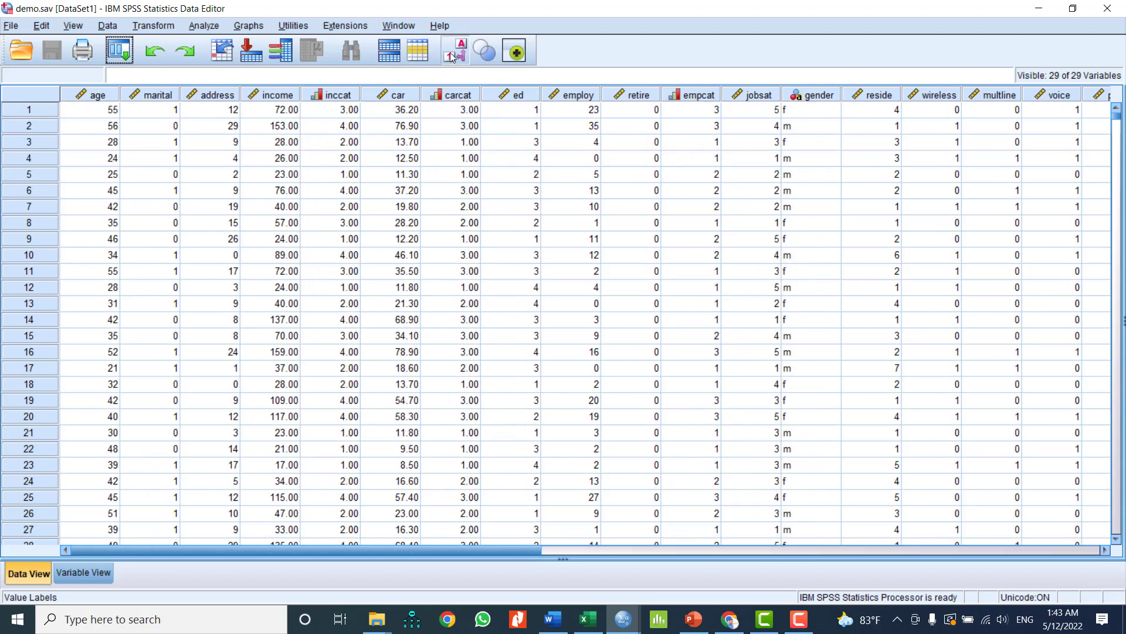
{"action": "left_click", "coordinate": [451, 54]}
{"action": "left_click", "coordinate": [451, 54]}
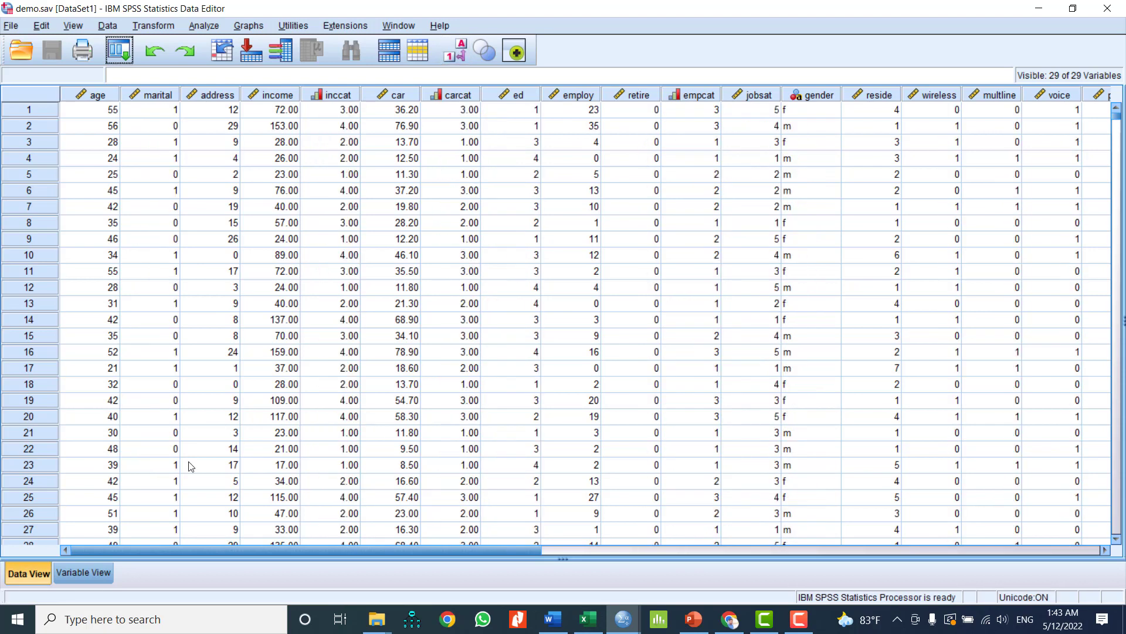
{"action": "left_click", "coordinate": [80, 576]}
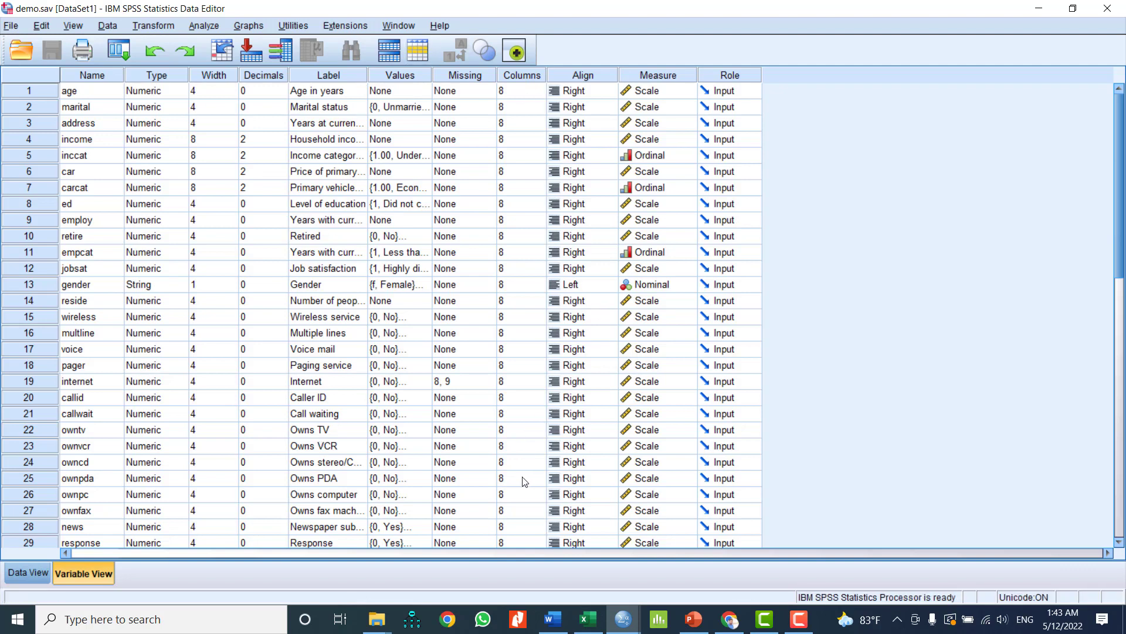
{"action": "left_click", "coordinate": [33, 575]}
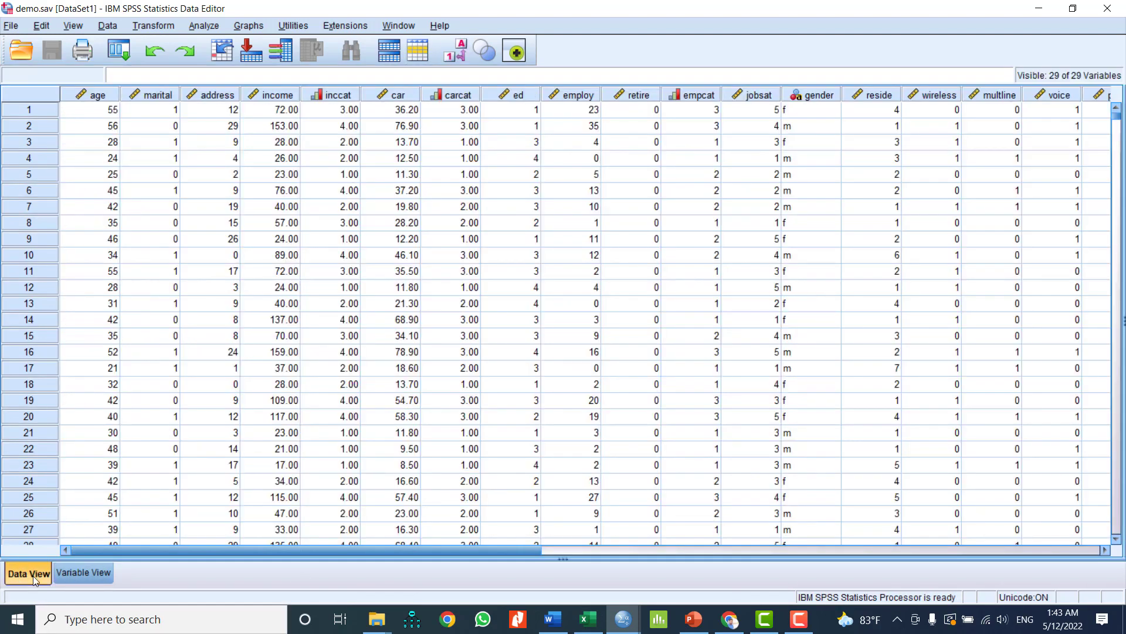
{"action": "left_click", "coordinate": [11, 26]}
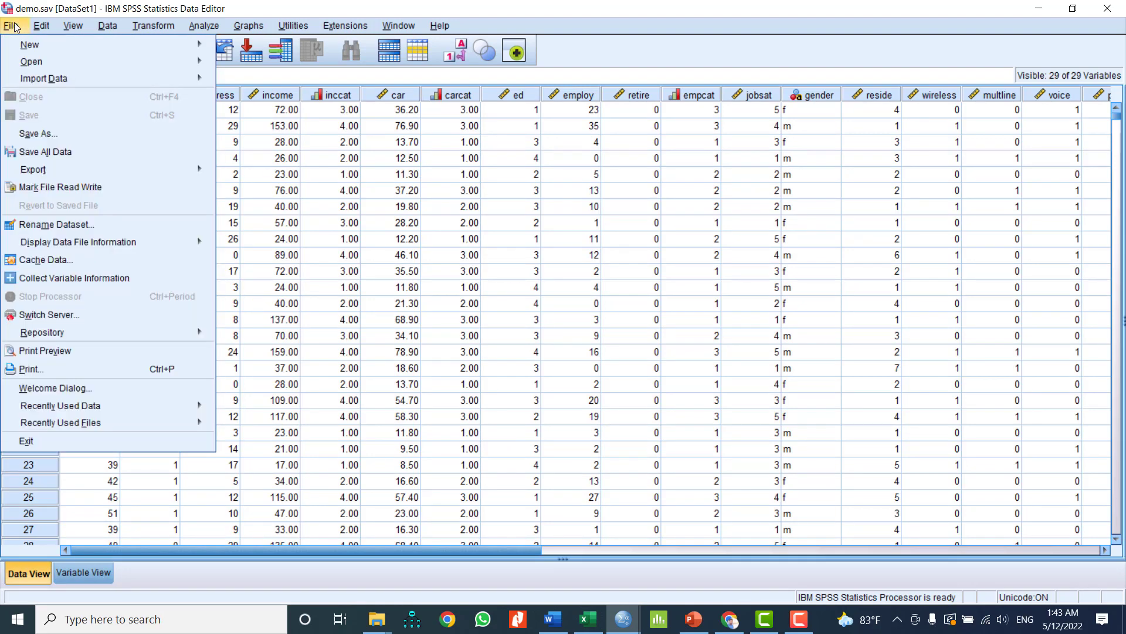
{"action": "mouse_move", "coordinate": [87, 59]}
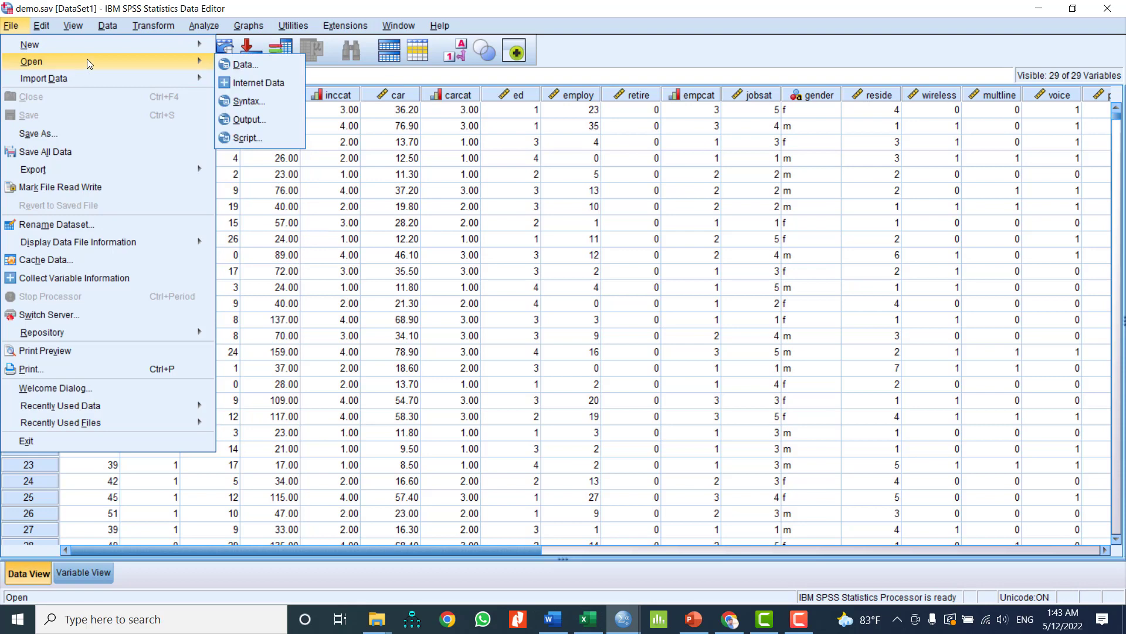
{"action": "left_click", "coordinate": [249, 64]}
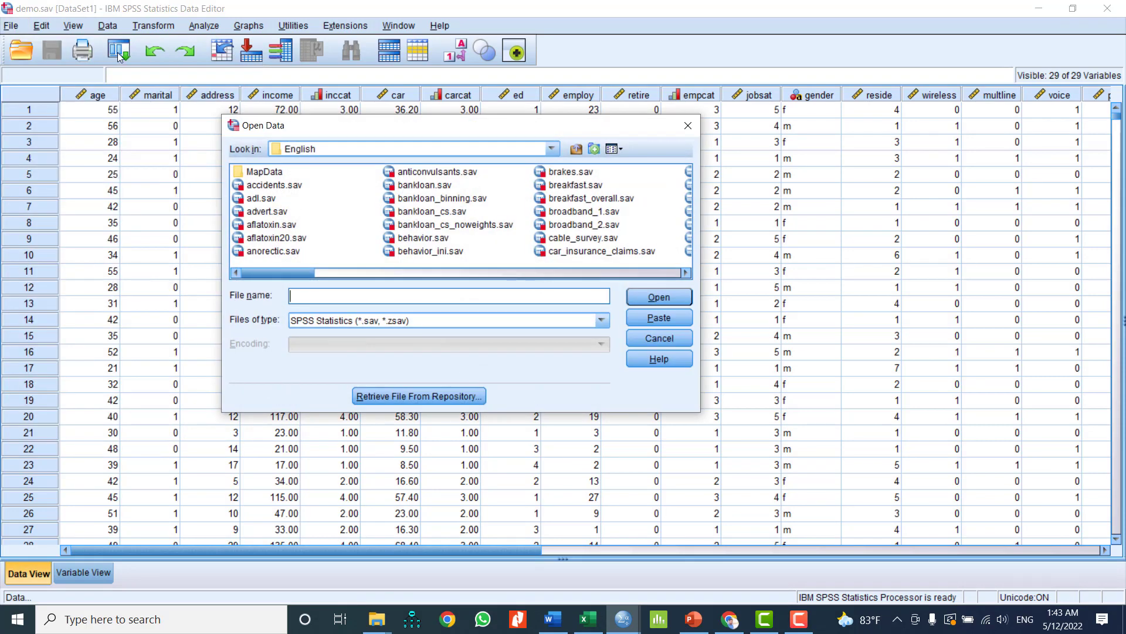
{"action": "left_click", "coordinate": [688, 134]}
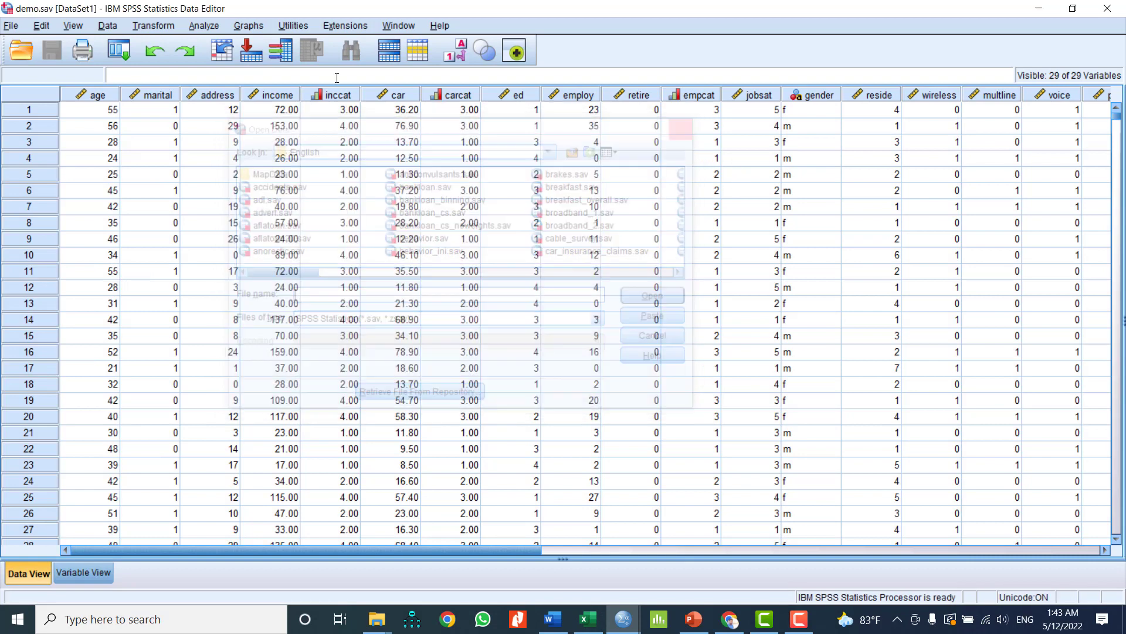
Open Database.sav from the Academic Works, ACCDASS folder on drive Academic (F:), and display value labels instead of codes
{"action": "left_click", "coordinate": [24, 56]}
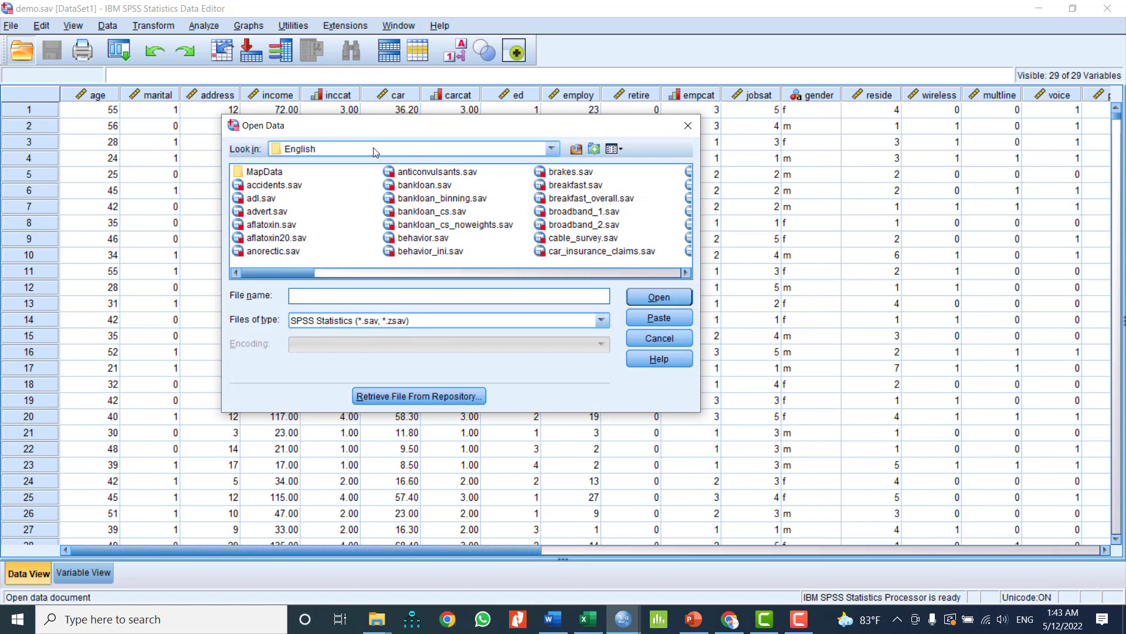
{"action": "left_click", "coordinate": [546, 148]}
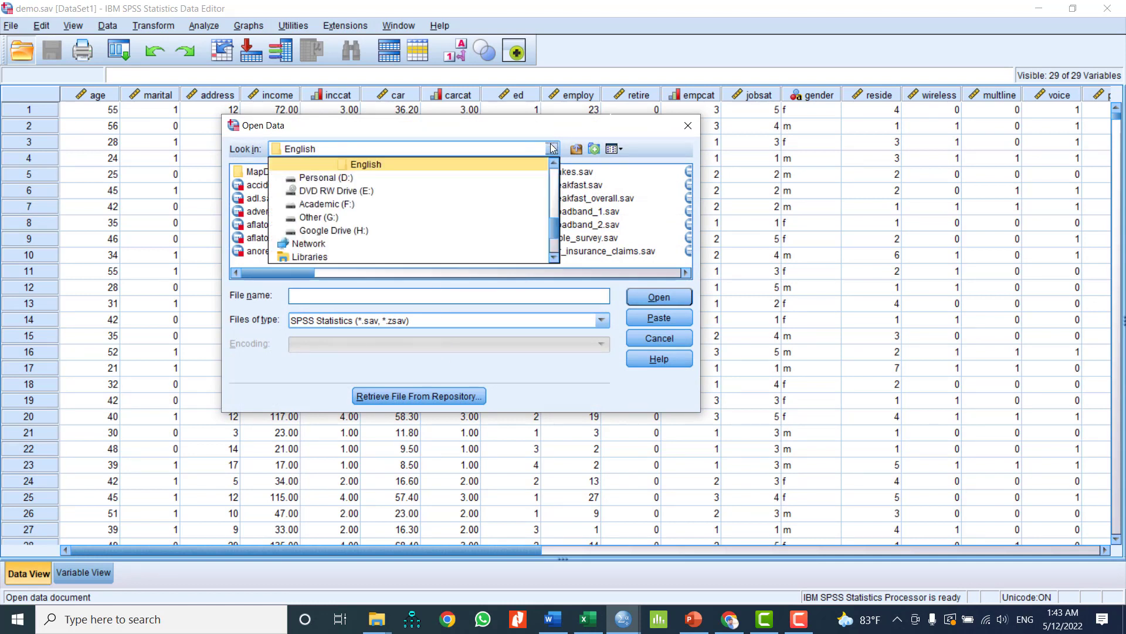
{"action": "left_click", "coordinate": [397, 205]}
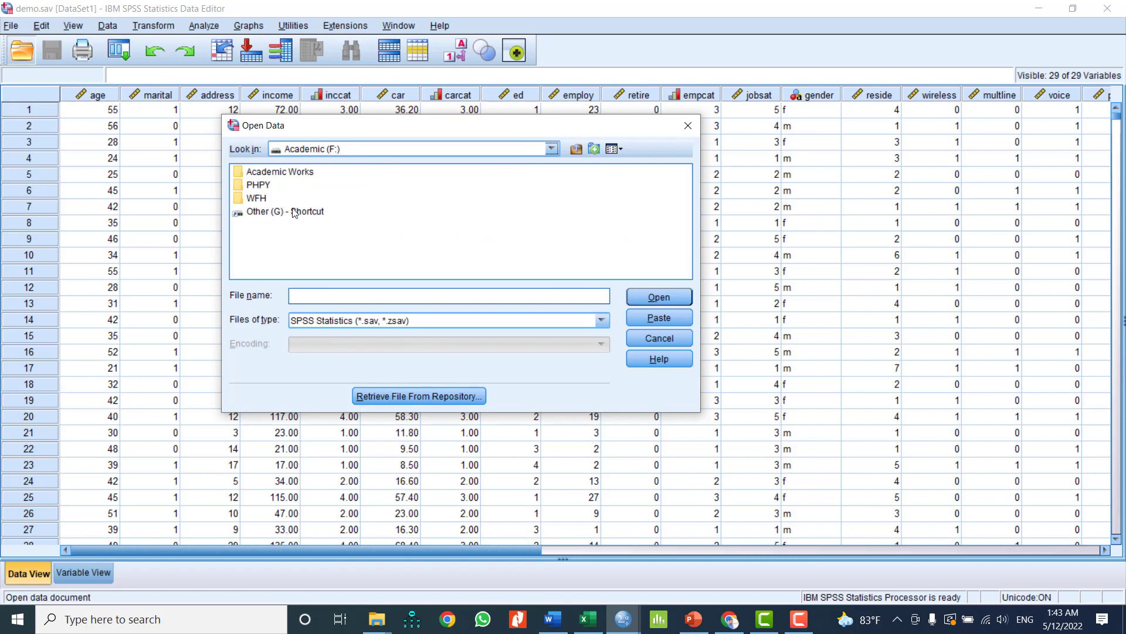
{"action": "double_click", "coordinate": [283, 174]}
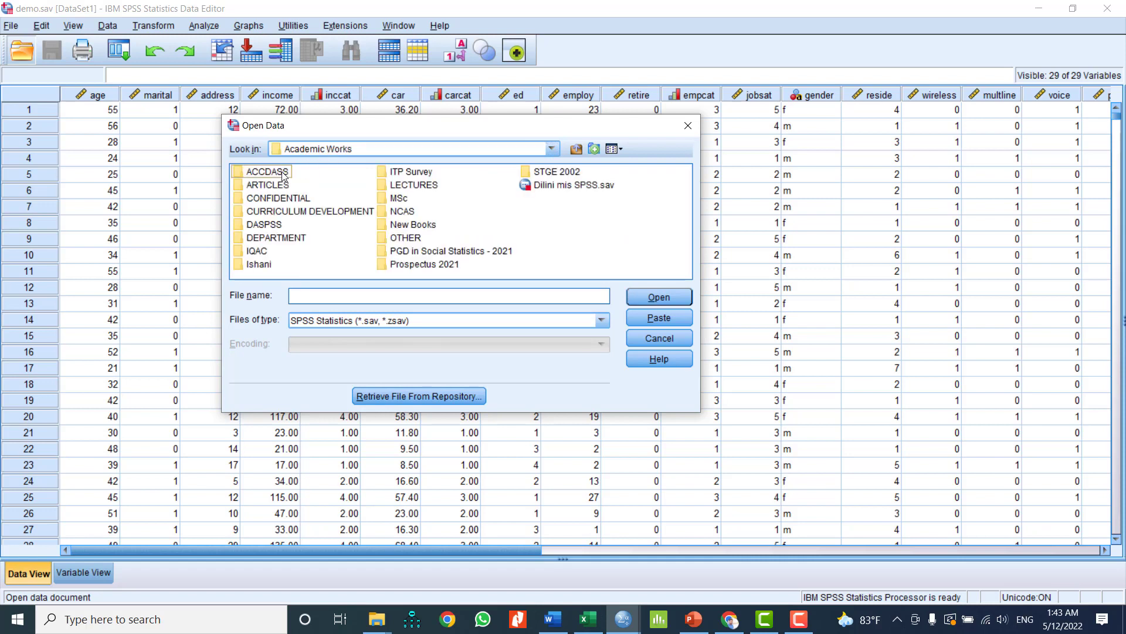
{"action": "double_click", "coordinate": [282, 171]}
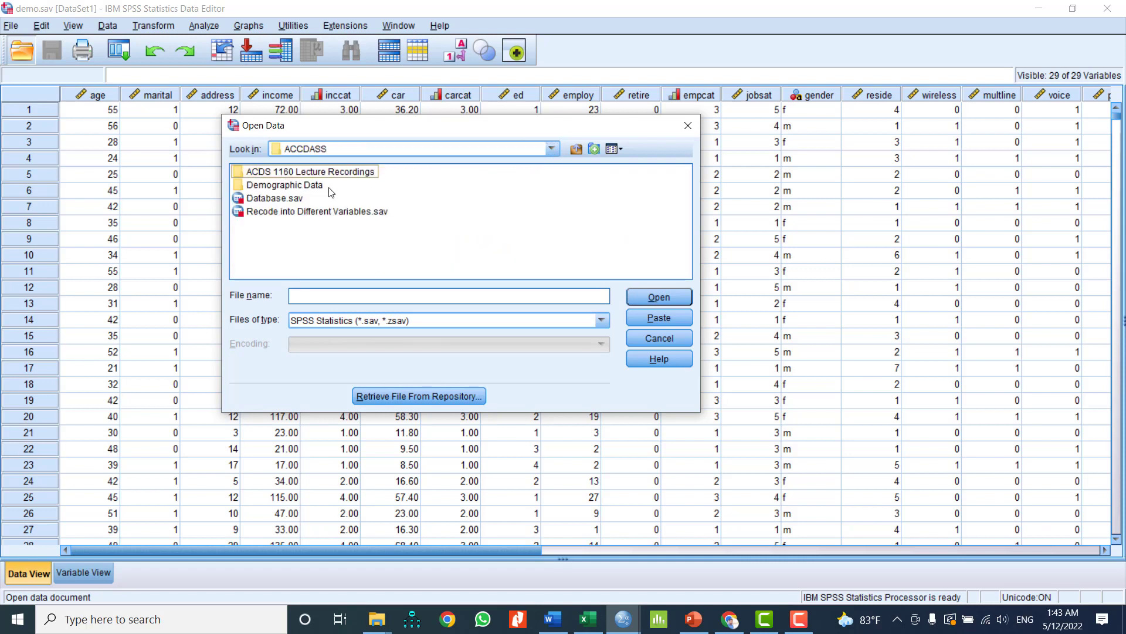
{"action": "left_click", "coordinate": [284, 200]}
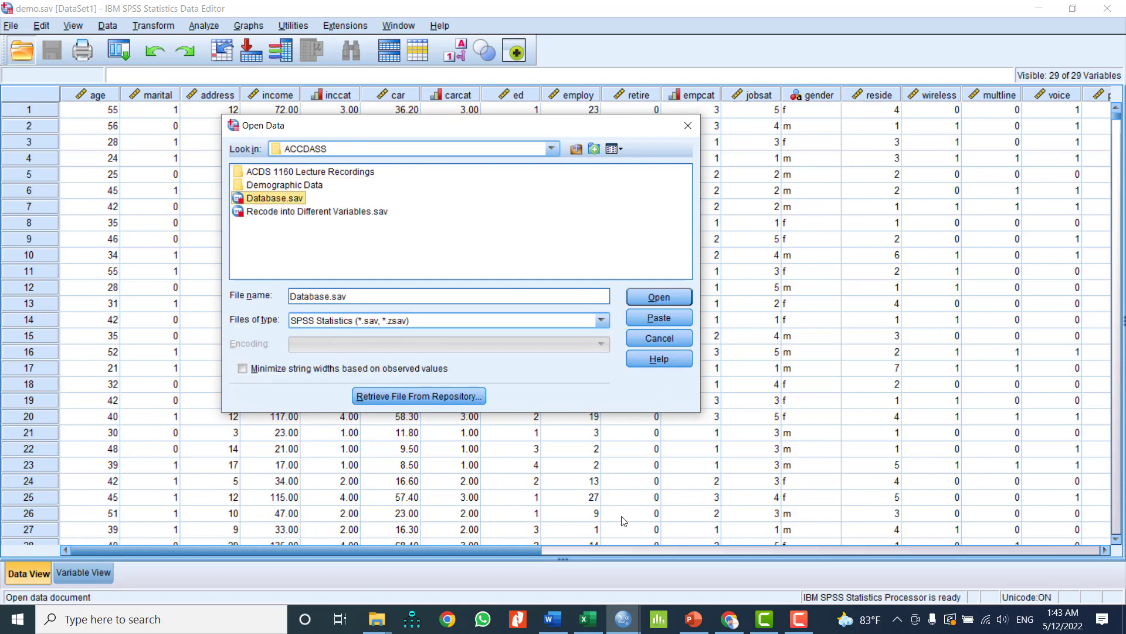
{"action": "left_click", "coordinate": [659, 297]}
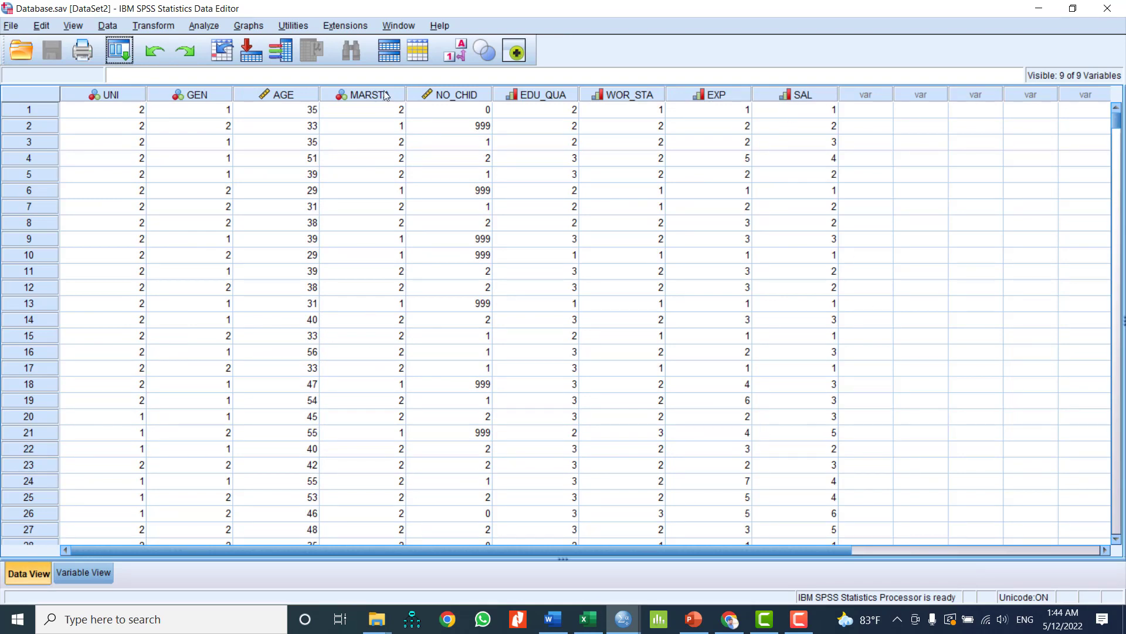
{"action": "left_click", "coordinate": [464, 47]}
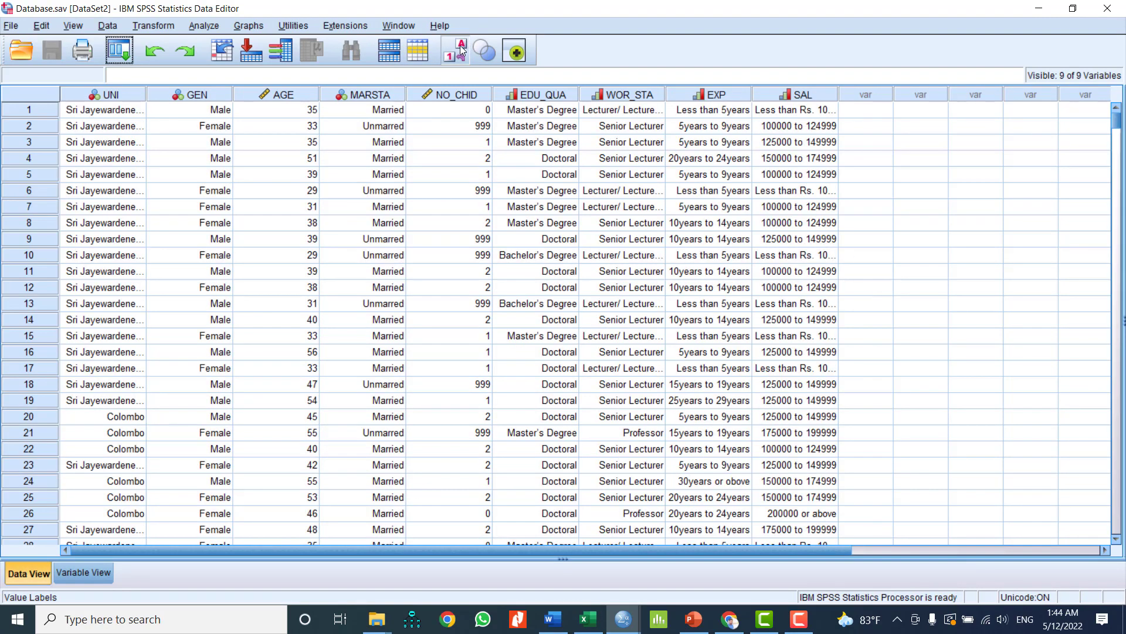
Switch Database.sav between numeric codes and value labels to compare them, finishing with the value labels displayed
{"action": "left_click", "coordinate": [463, 47]}
{"action": "left_click", "coordinate": [463, 47]}
{"action": "left_click", "coordinate": [463, 47]}
{"action": "left_click", "coordinate": [461, 48]}
{"action": "left_click", "coordinate": [448, 60]}
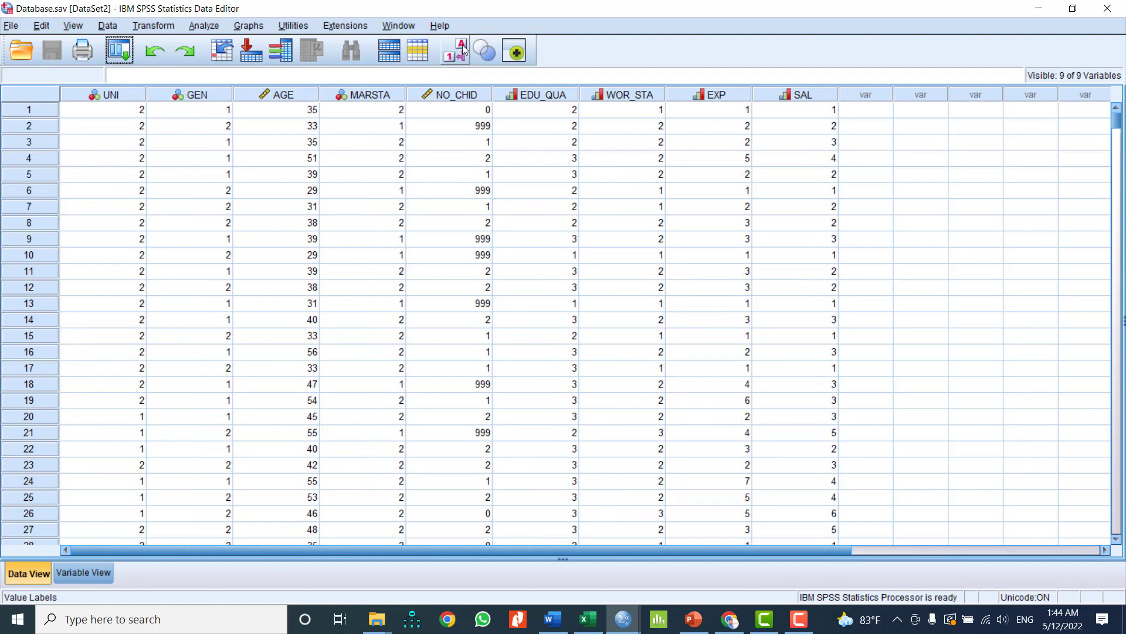
{"action": "left_click", "coordinate": [452, 57]}
{"action": "left_click", "coordinate": [456, 54]}
{"action": "left_click", "coordinate": [460, 54]}
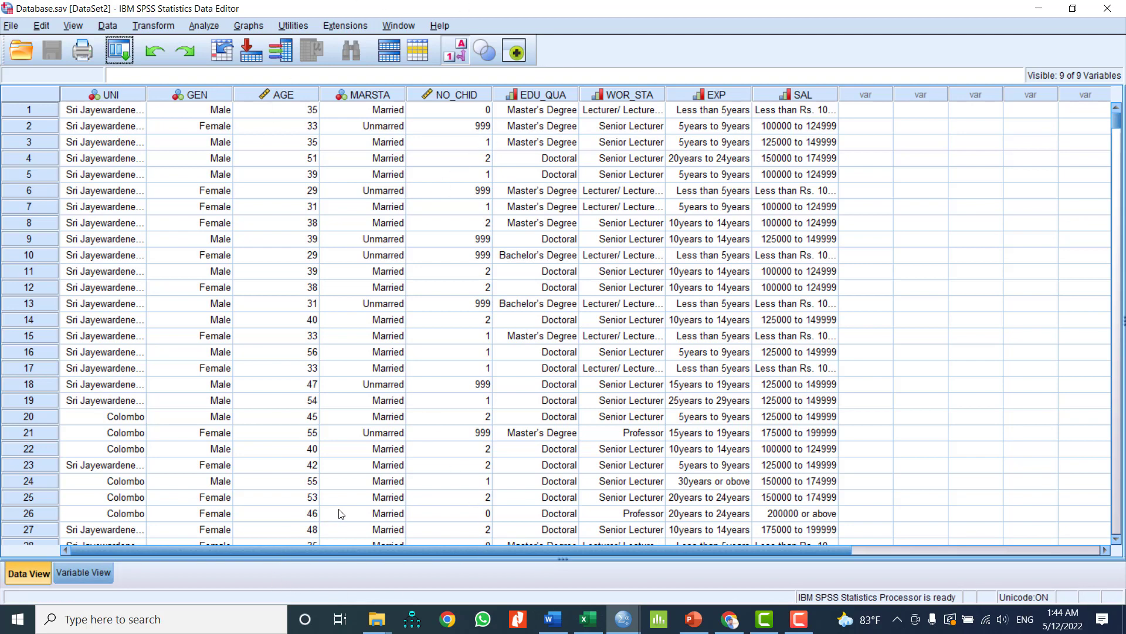
In File Explorer, open the SPSS file Recode into Different Variables from the ACCDASS folder, and view its data values and variable definitions
{"action": "mouse_move", "coordinate": [385, 624]}
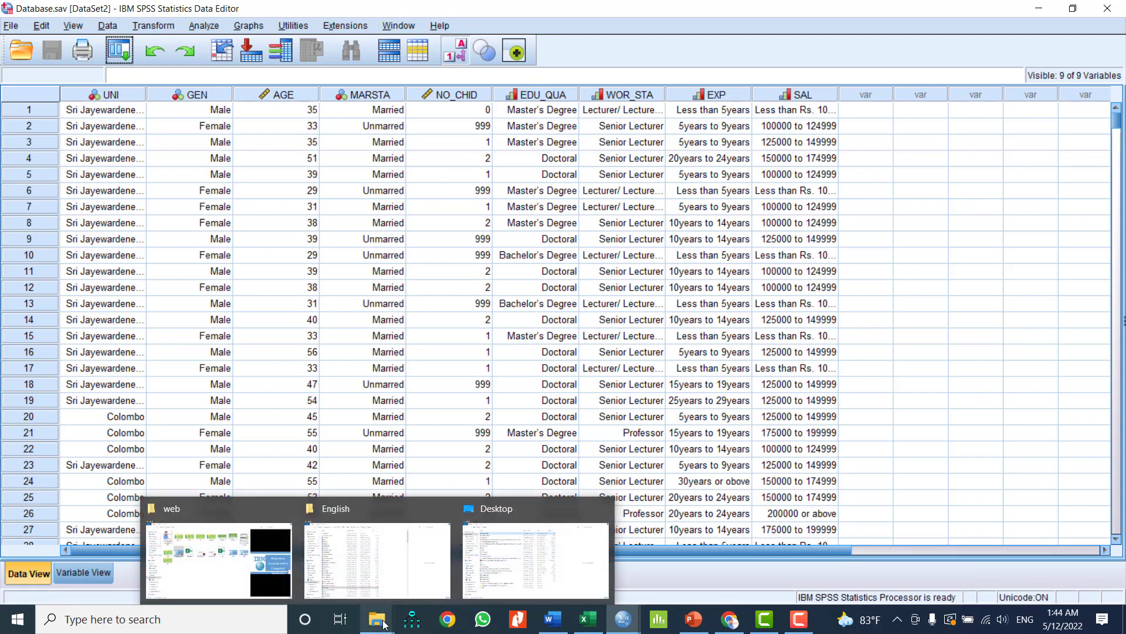
{"action": "left_click", "coordinate": [397, 552]}
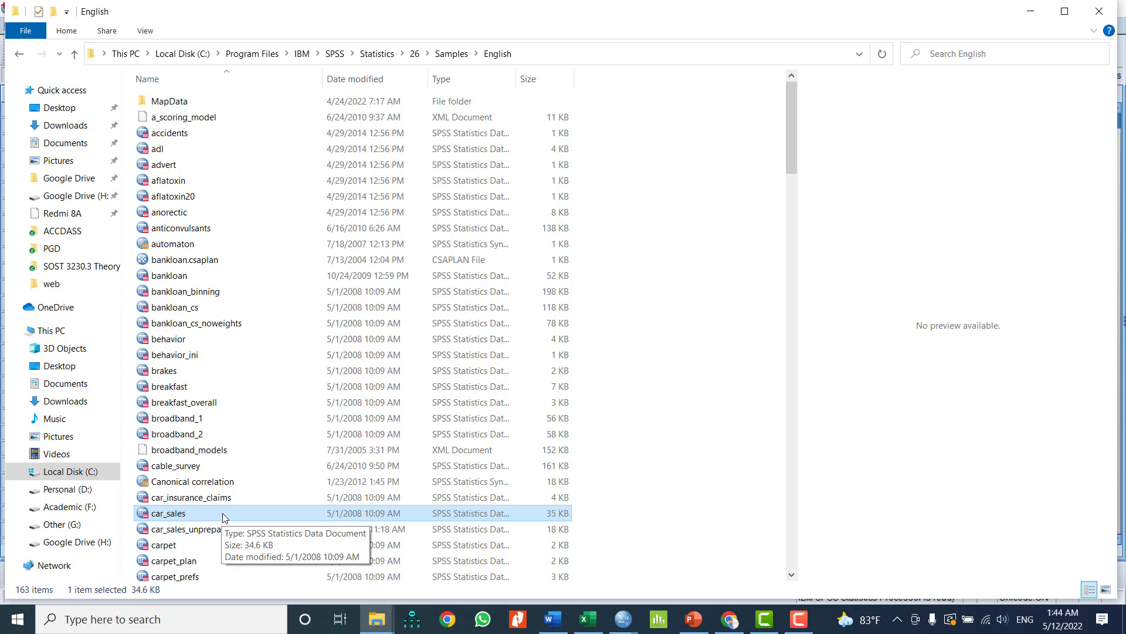
{"action": "left_click", "coordinate": [58, 230]}
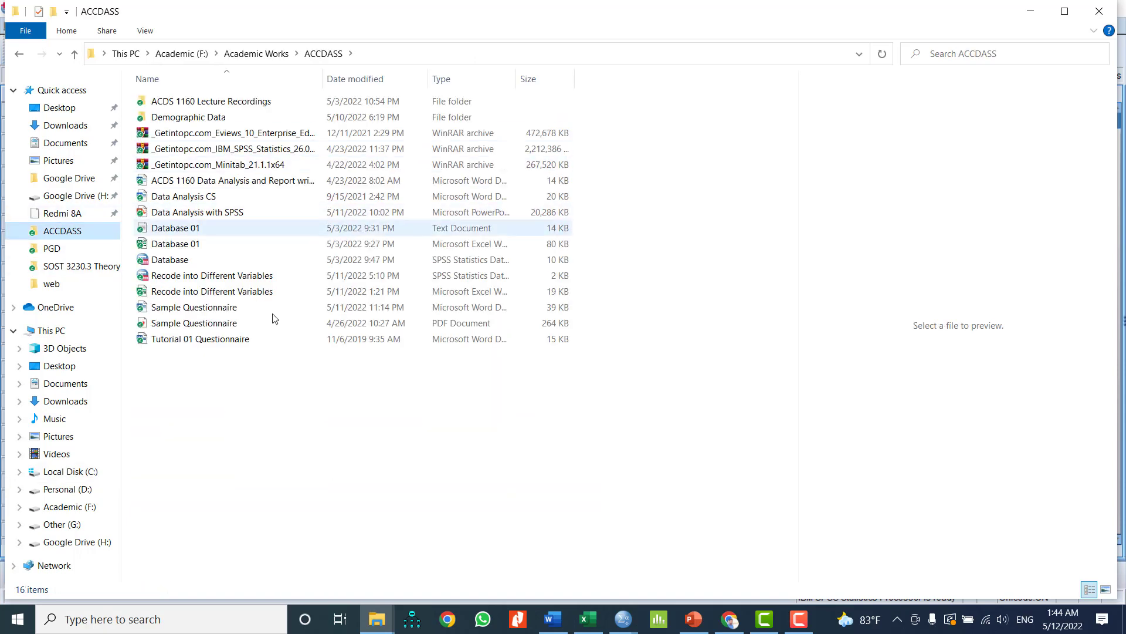
{"action": "left_click", "coordinate": [203, 281]}
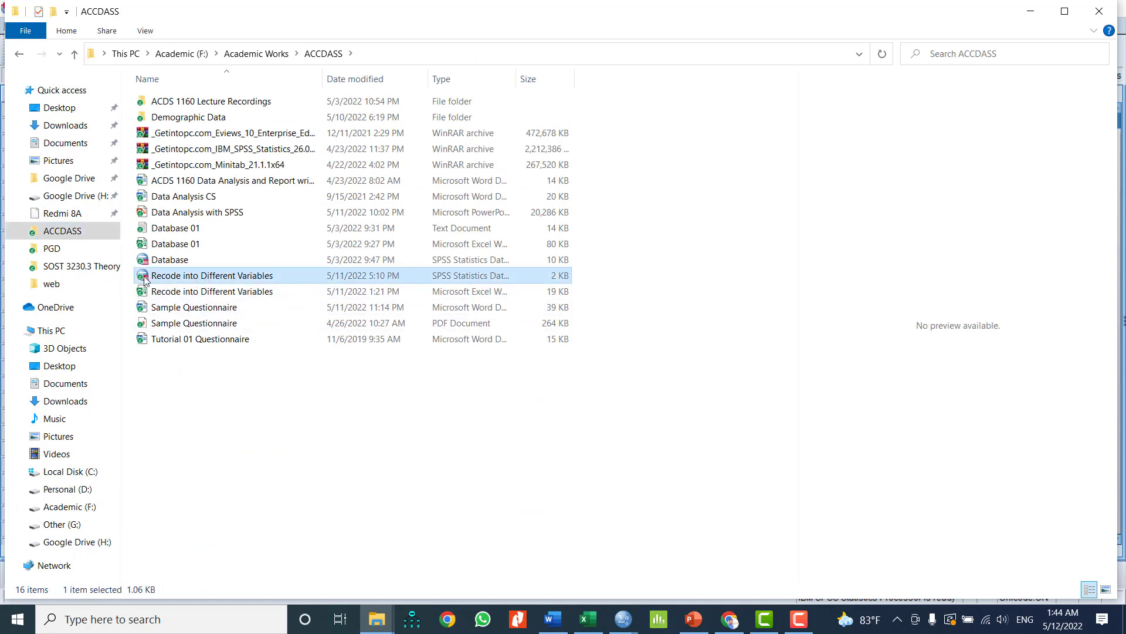
{"action": "double_click", "coordinate": [190, 275]}
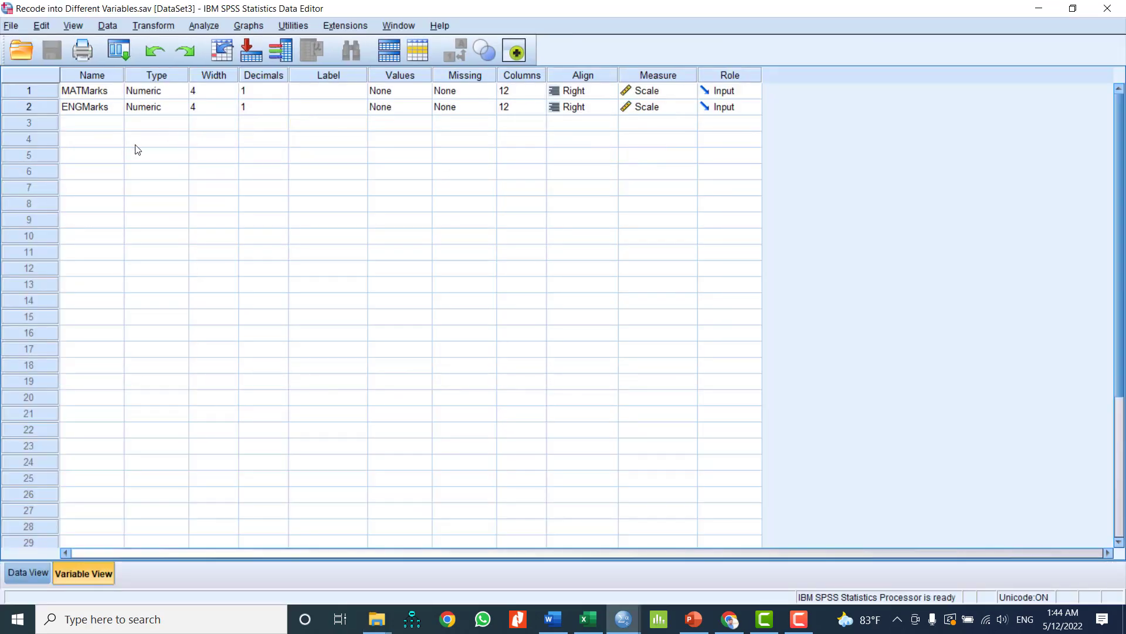
{"action": "left_click", "coordinate": [26, 573]}
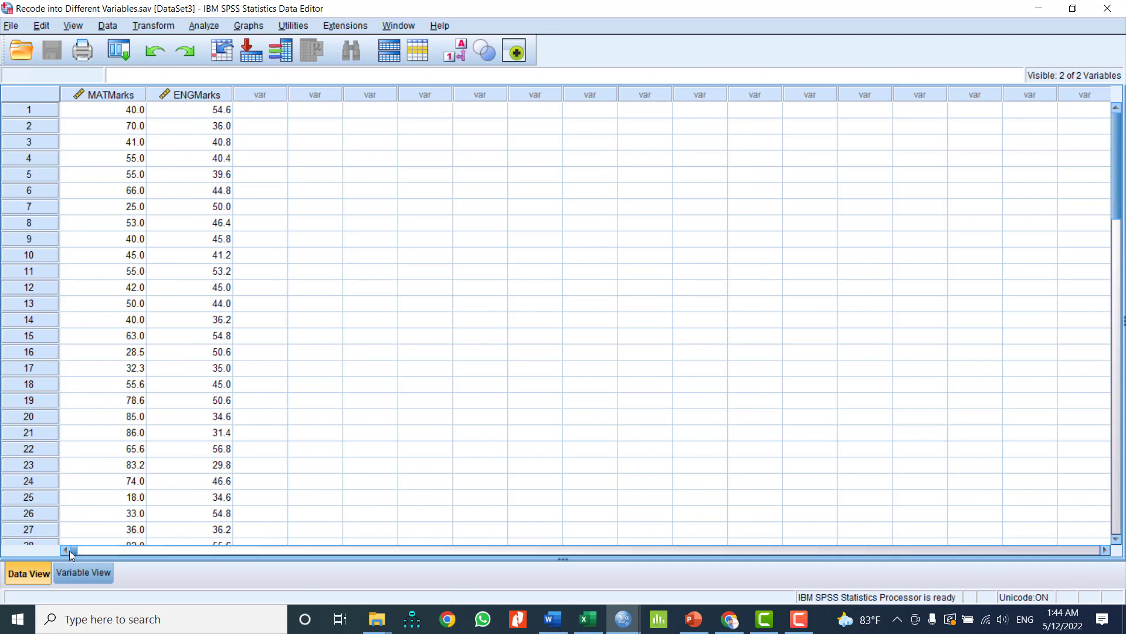
{"action": "left_click", "coordinate": [71, 573]}
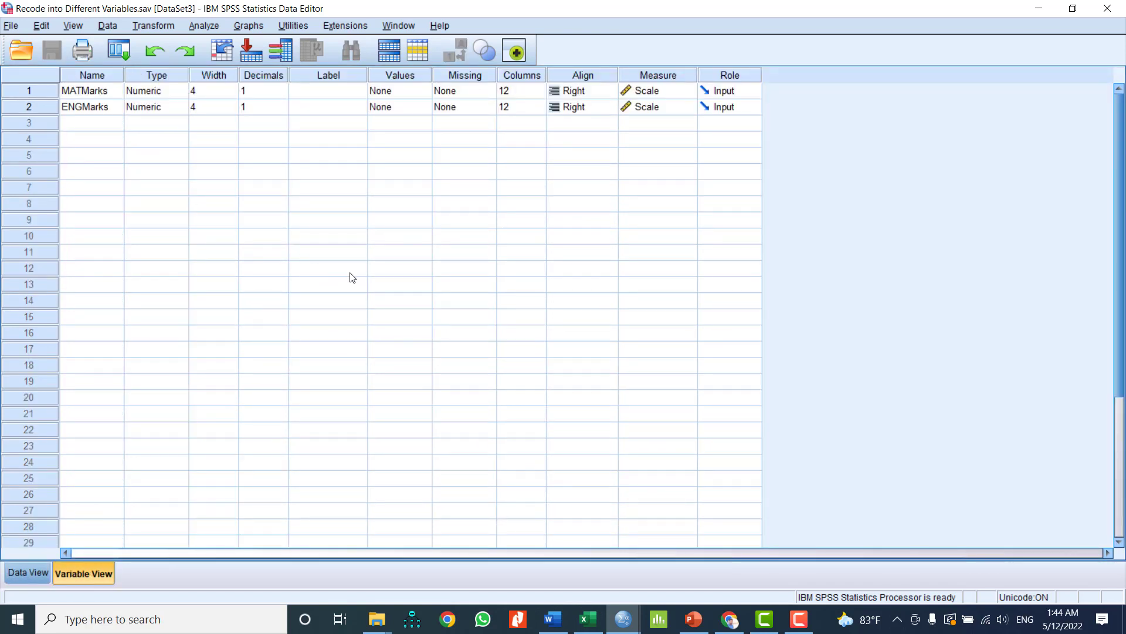